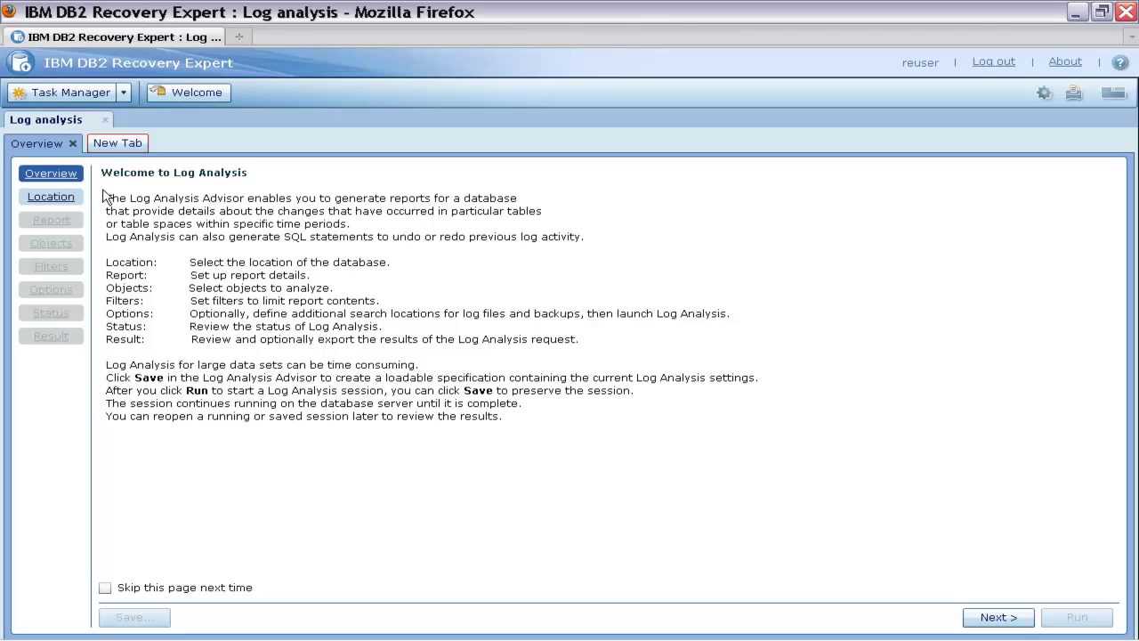
Step: Select the GSDB2 database under instance db2ins97 on csp00003.svl.ibm.com as the log analysis location
left_click(58, 200)
left_click(118, 266)
left_click(134, 281)
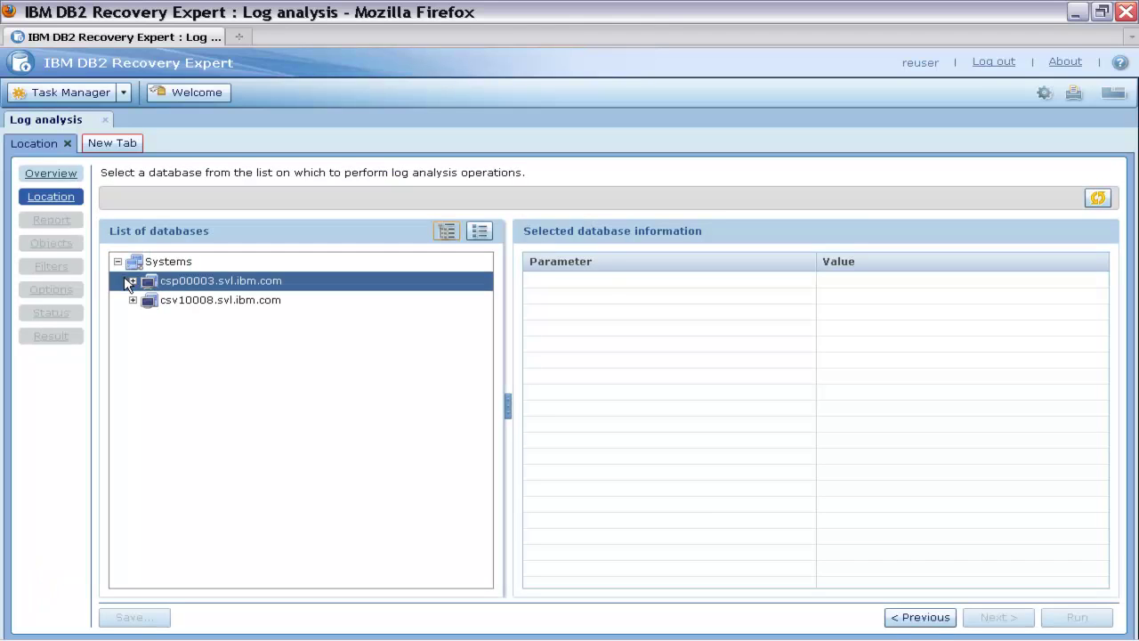
left_click(147, 300)
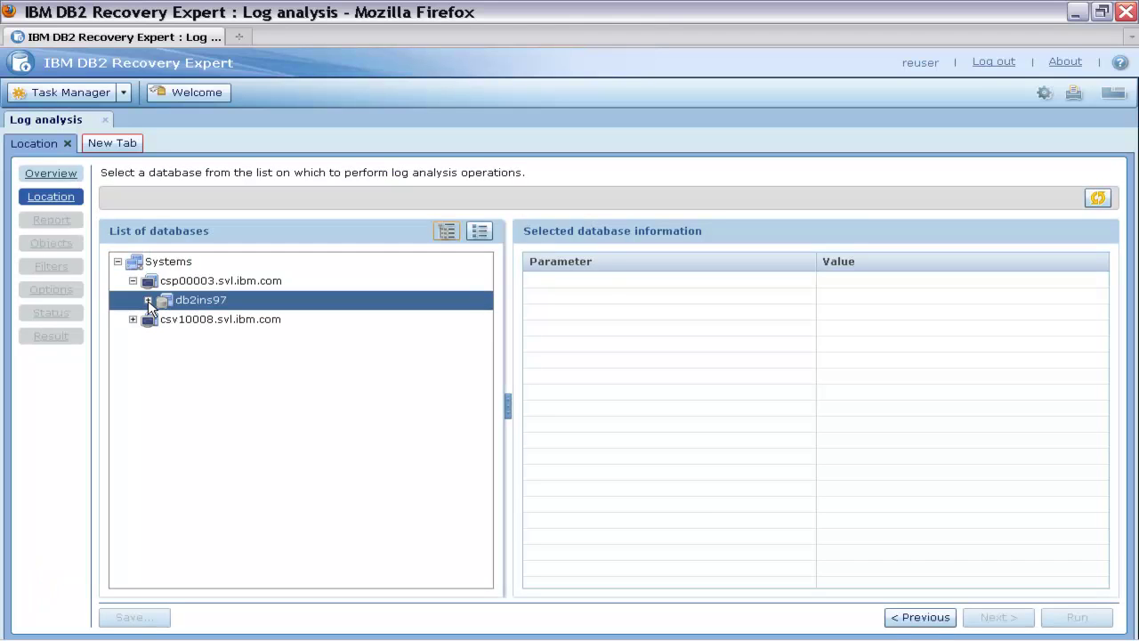
left_click(206, 320)
left_click(202, 360)
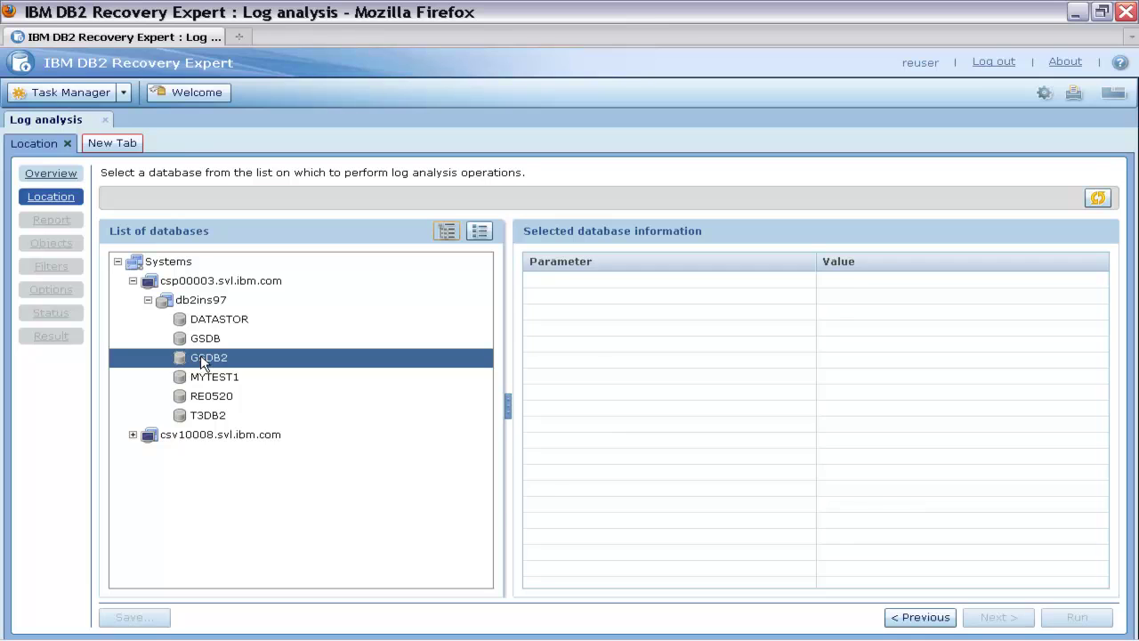
Step: Configure the report as Summary+Detail with Undo SQL, starting from a recent time of 1 day ago
left_click(52, 220)
left_click(304, 257)
left_click(291, 288)
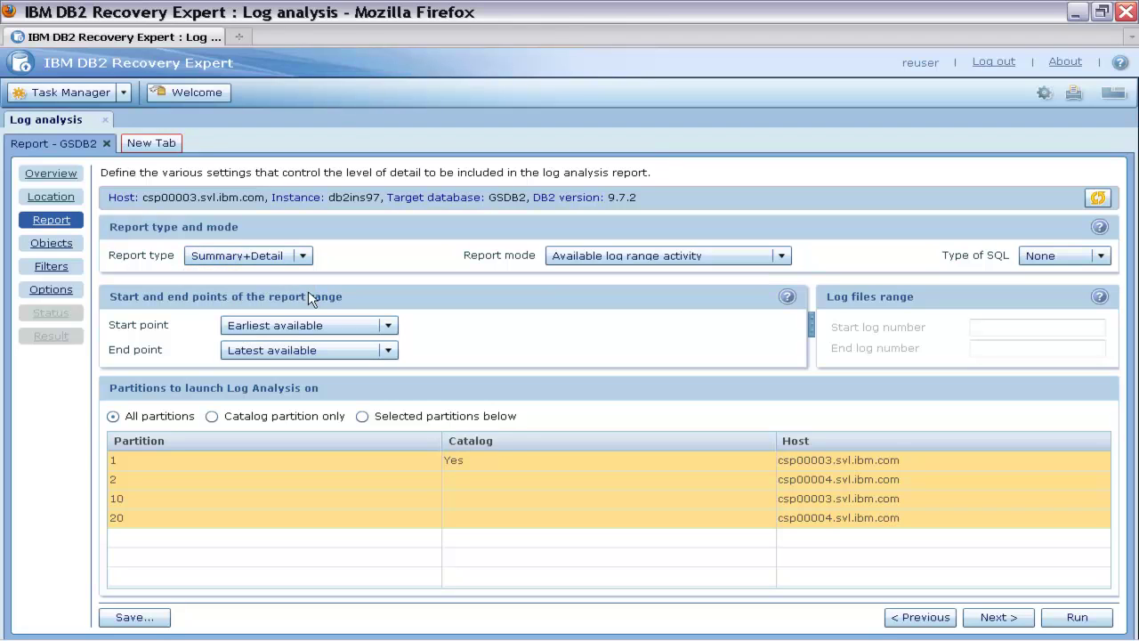
left_click(1100, 258)
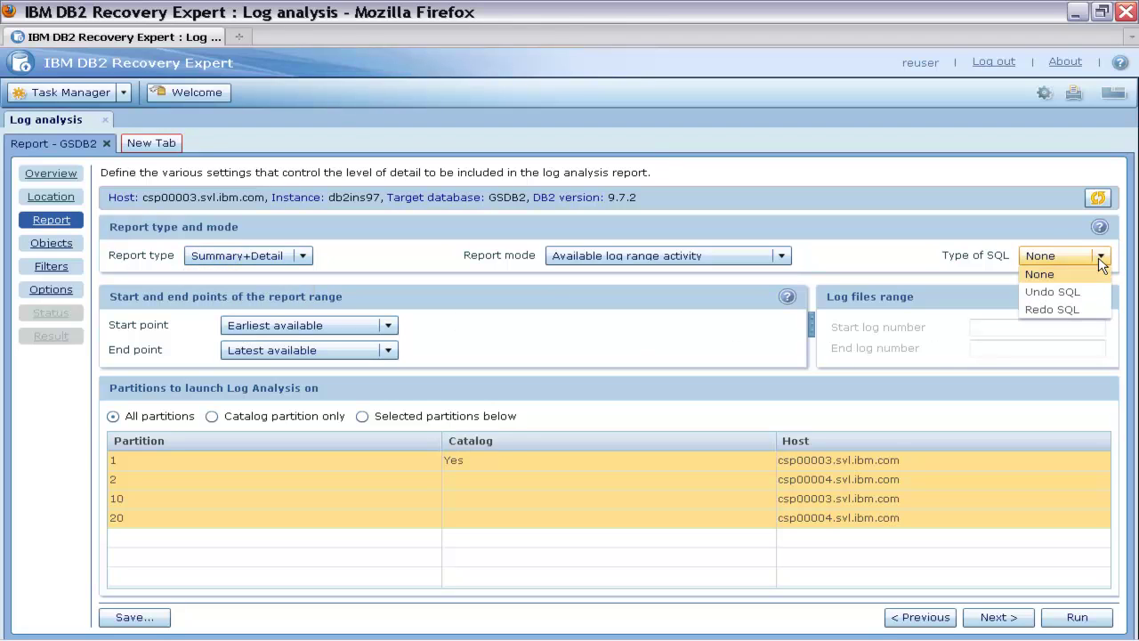
left_click(1080, 292)
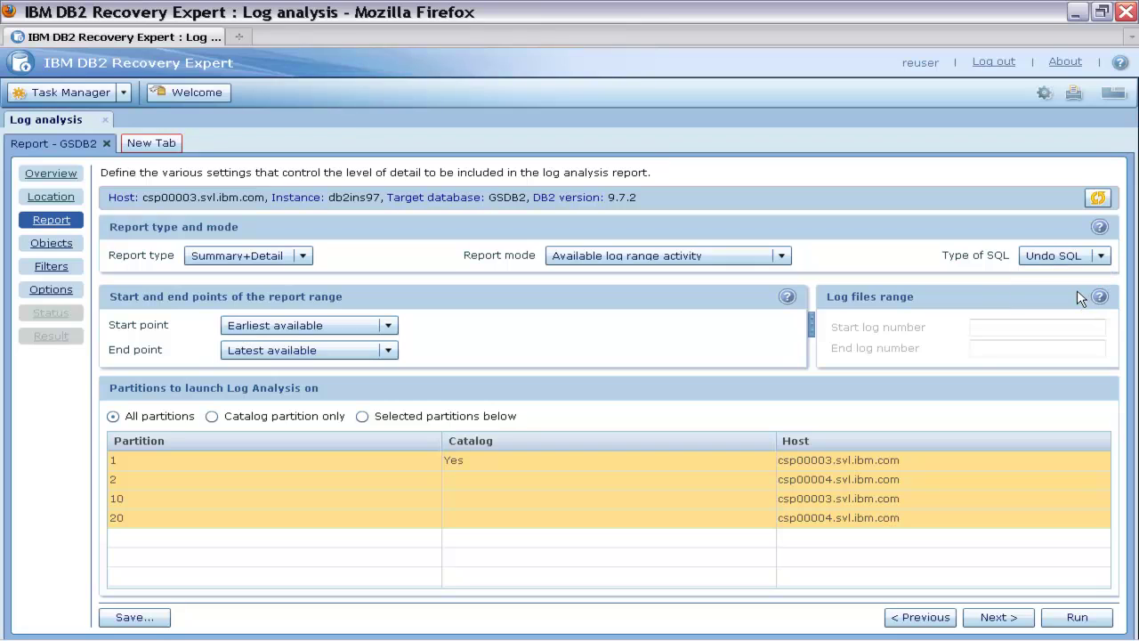
left_click(388, 326)
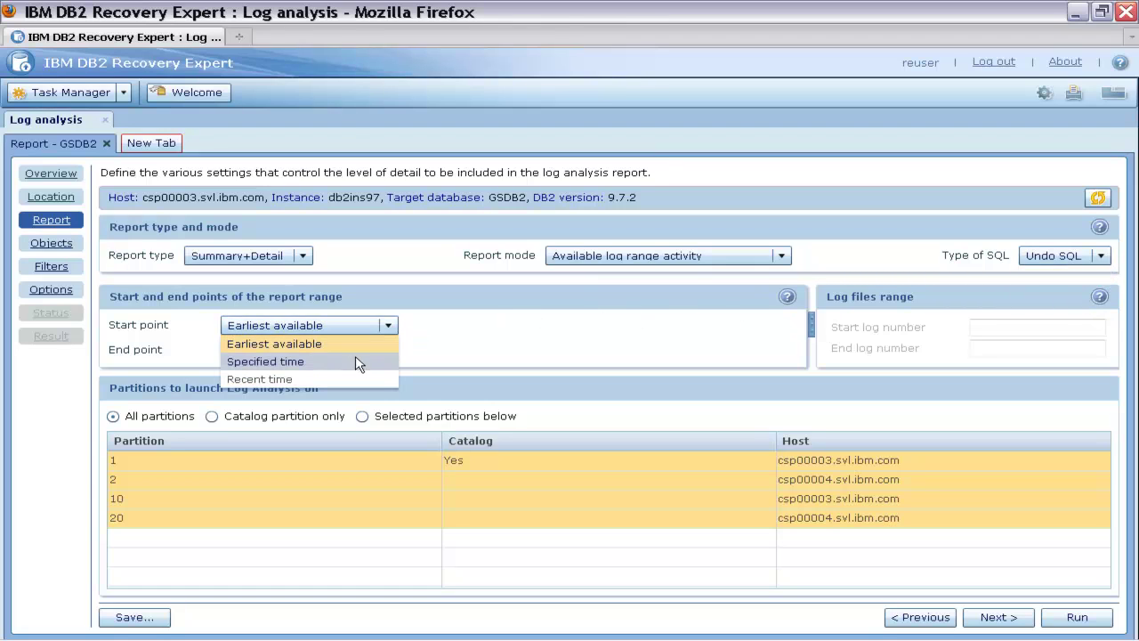
left_click(328, 380)
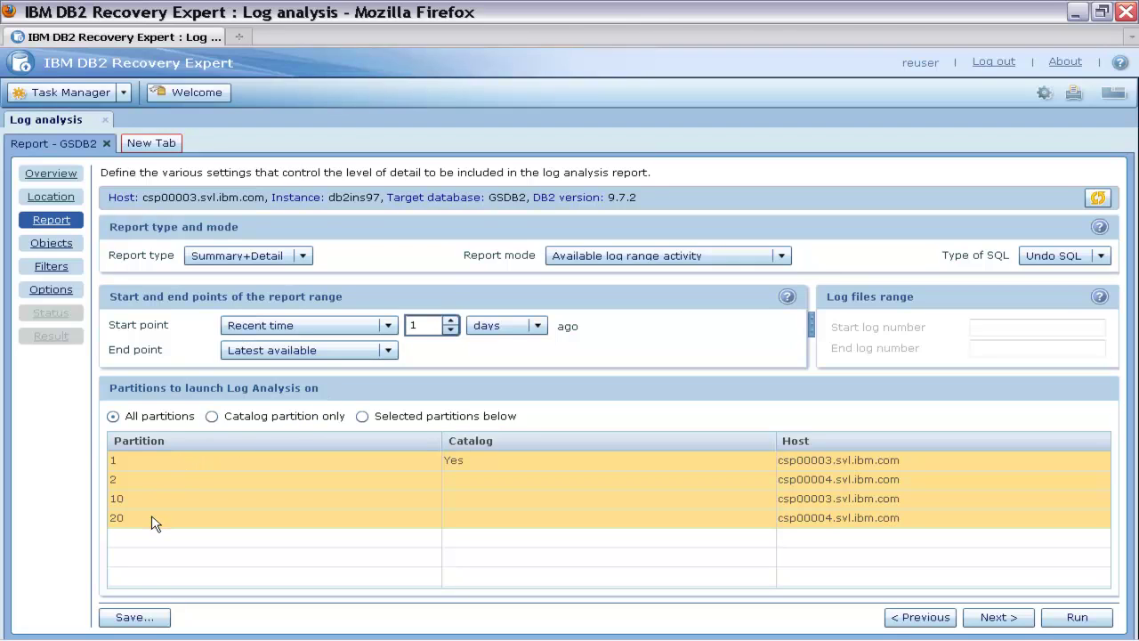
Step: Include the table GOSALESHR.EMPLOYEE_EXPENSE_DETAIL in the objects to analyze
left_click(54, 245)
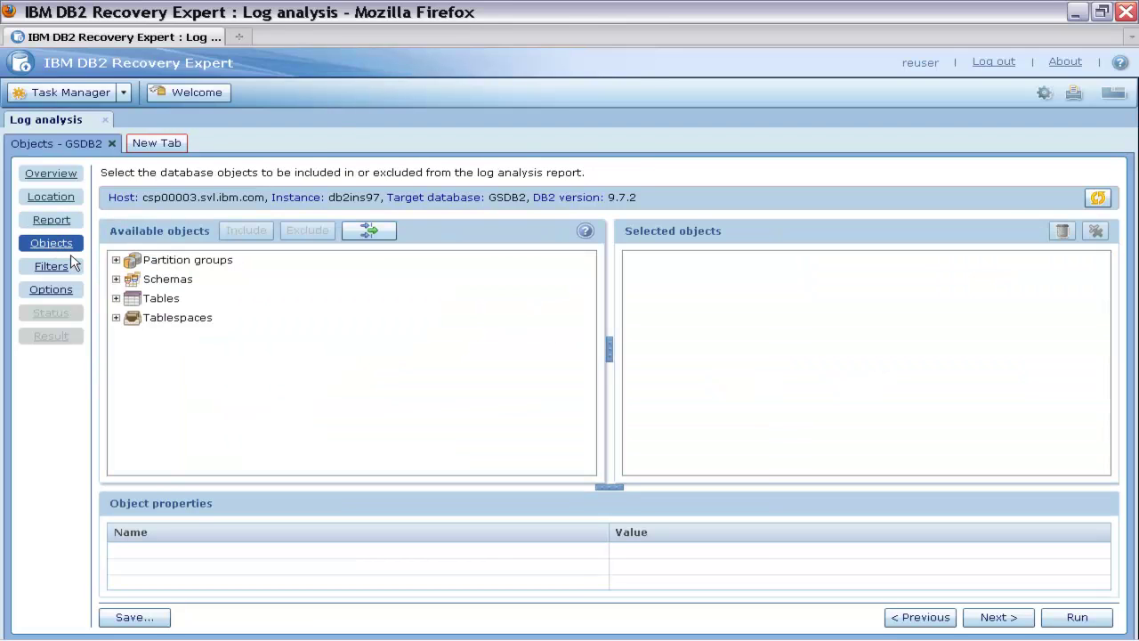
left_click(117, 298)
left_click(116, 298)
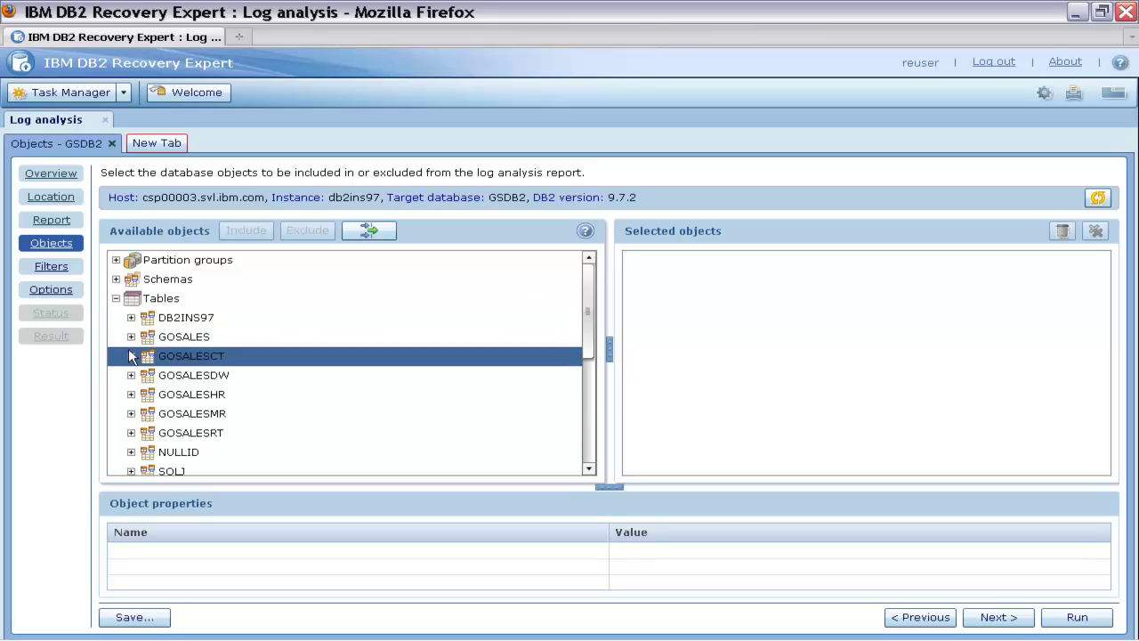
left_click(131, 394)
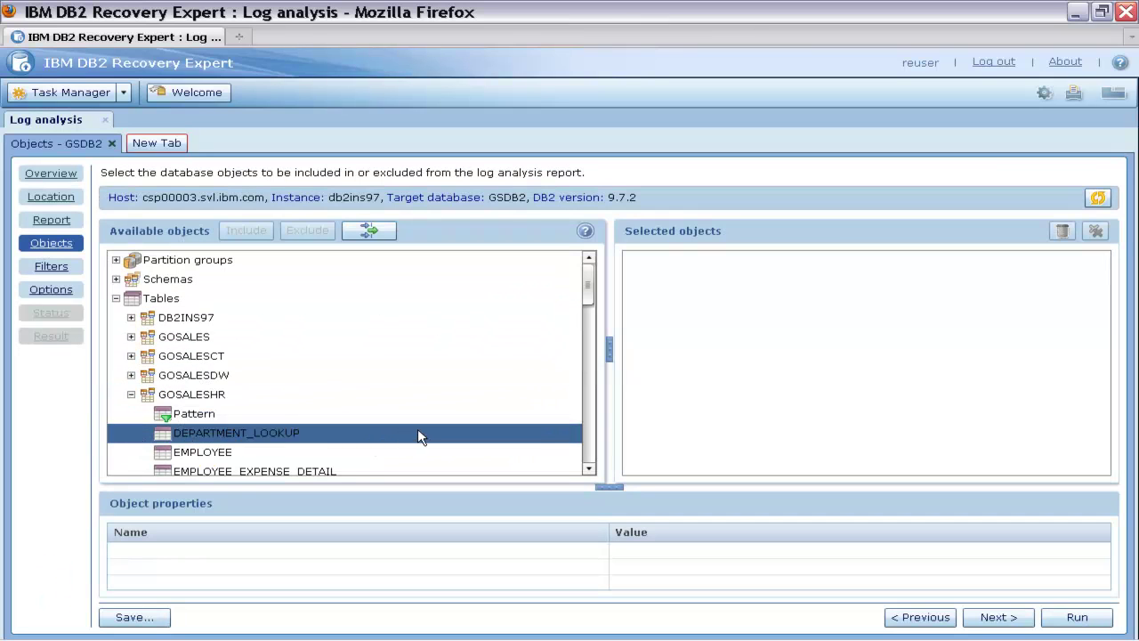
scroll(418, 428, "down", 1)
left_click_drag(316, 421, 802, 273)
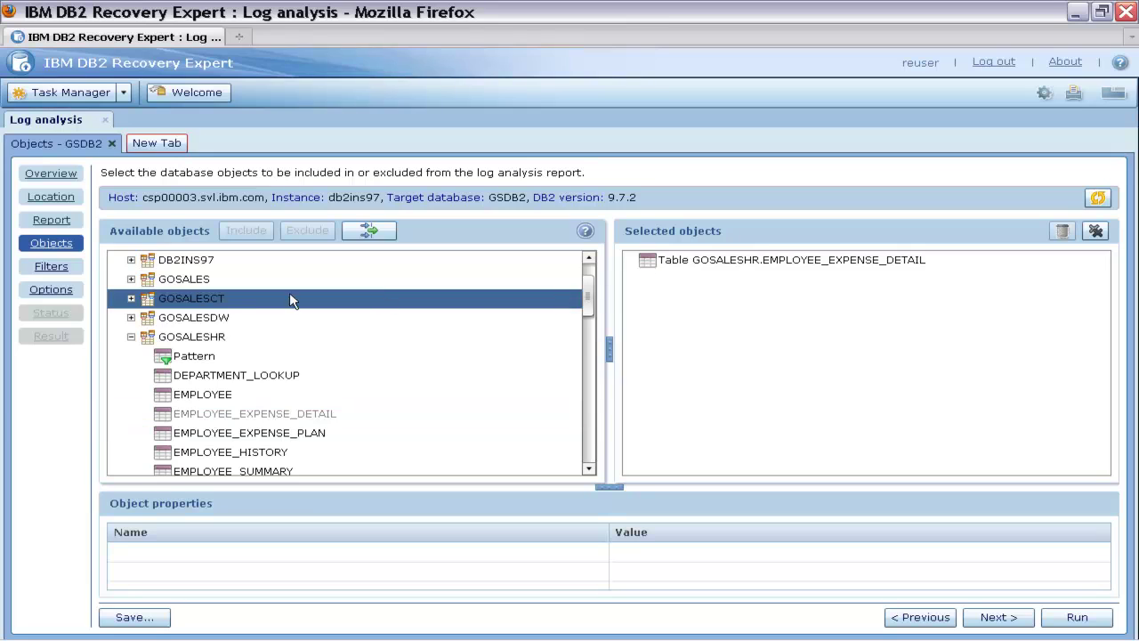
Step: Review the filter settings, examining the operation and type choices of the existing table space ID filter
left_click(65, 269)
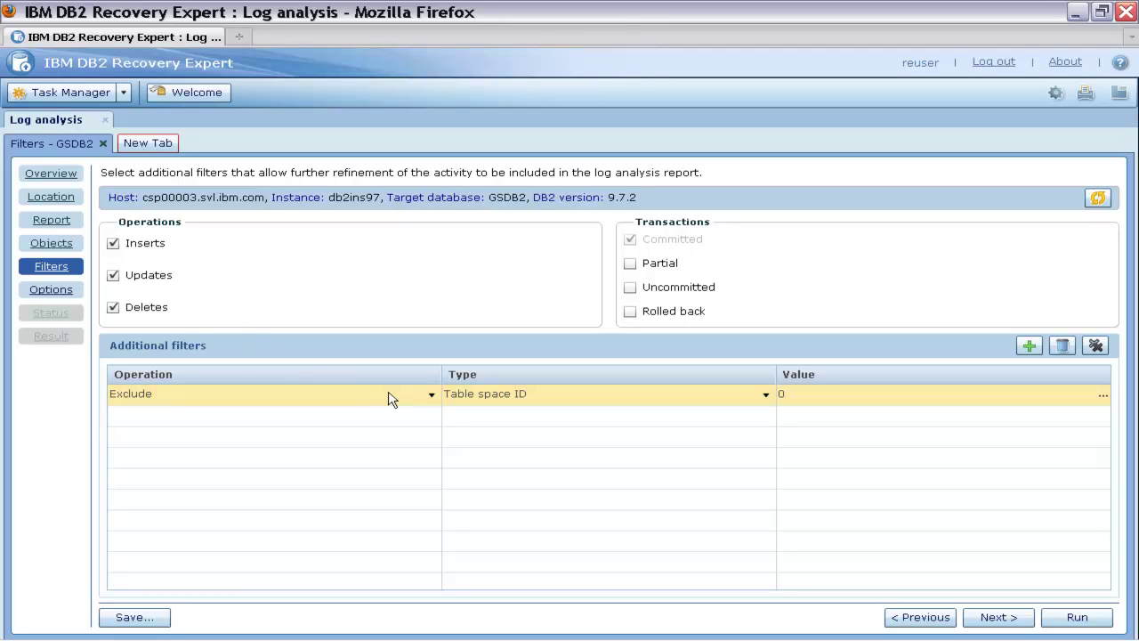
left_click(430, 396)
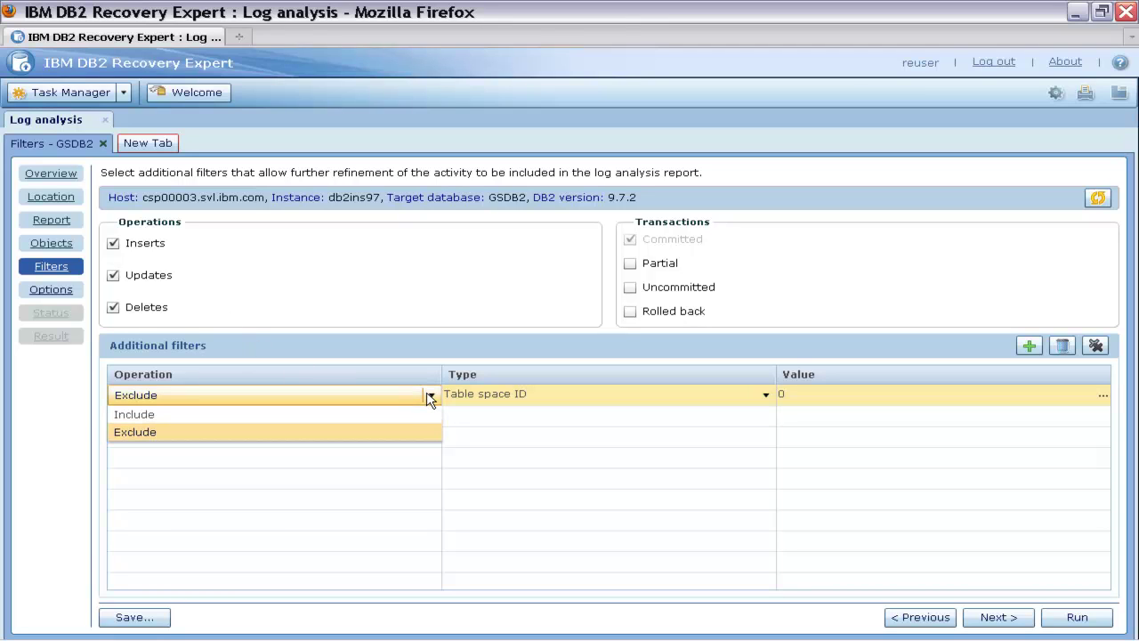
left_click(419, 431)
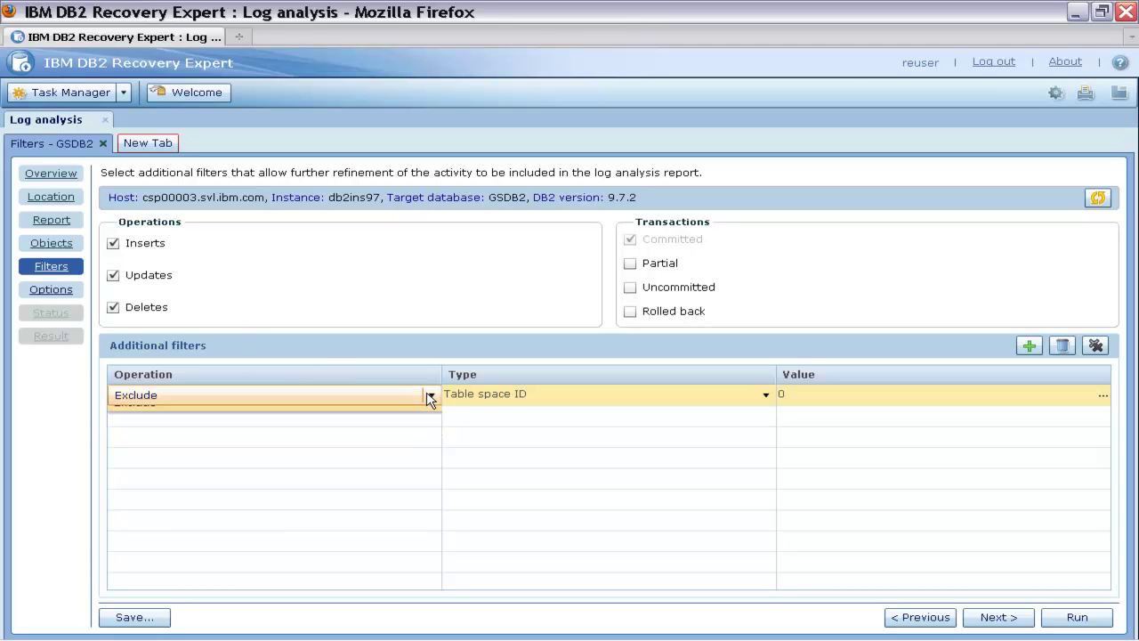
left_click(767, 400)
left_click(766, 396)
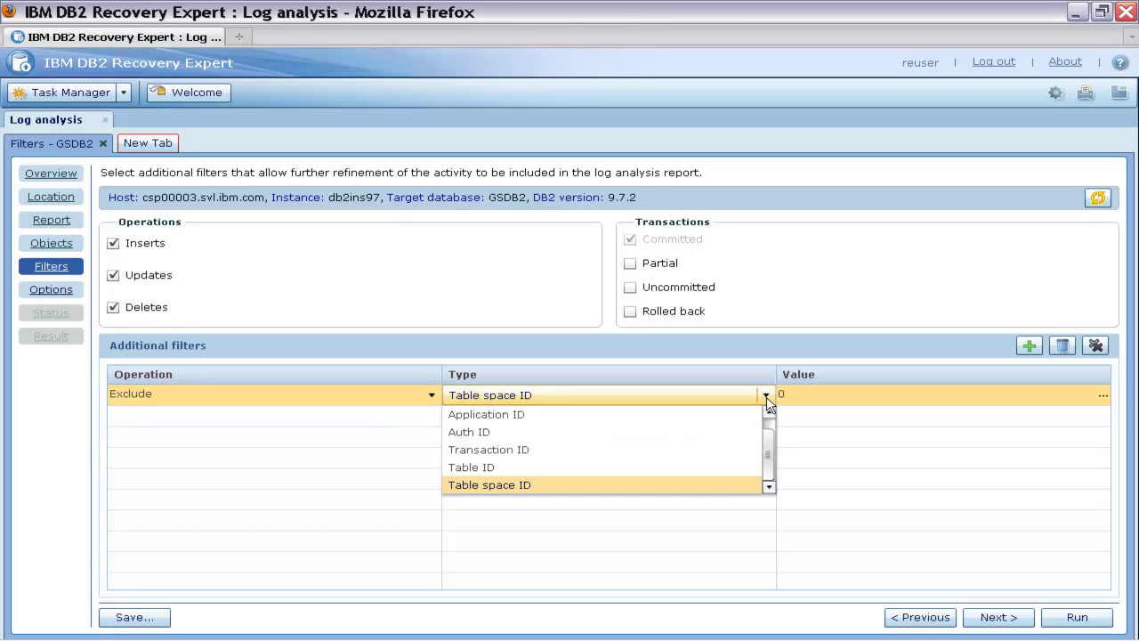
left_click(766, 397)
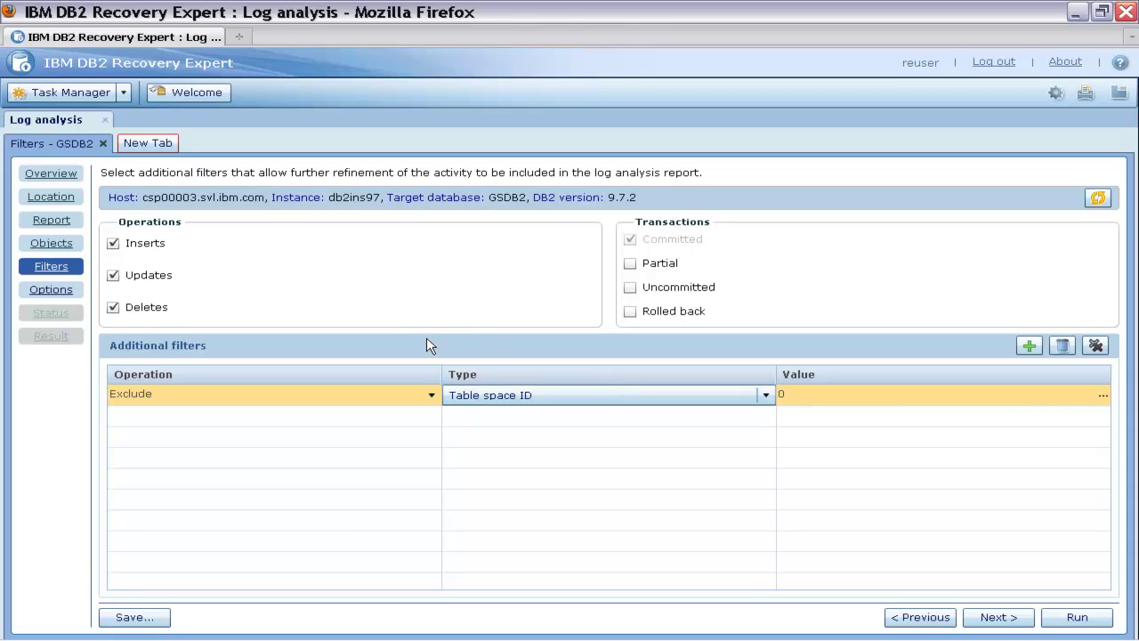
Step: Run the log analysis with the default processing options and no additional log or backup directories
left_click(51, 290)
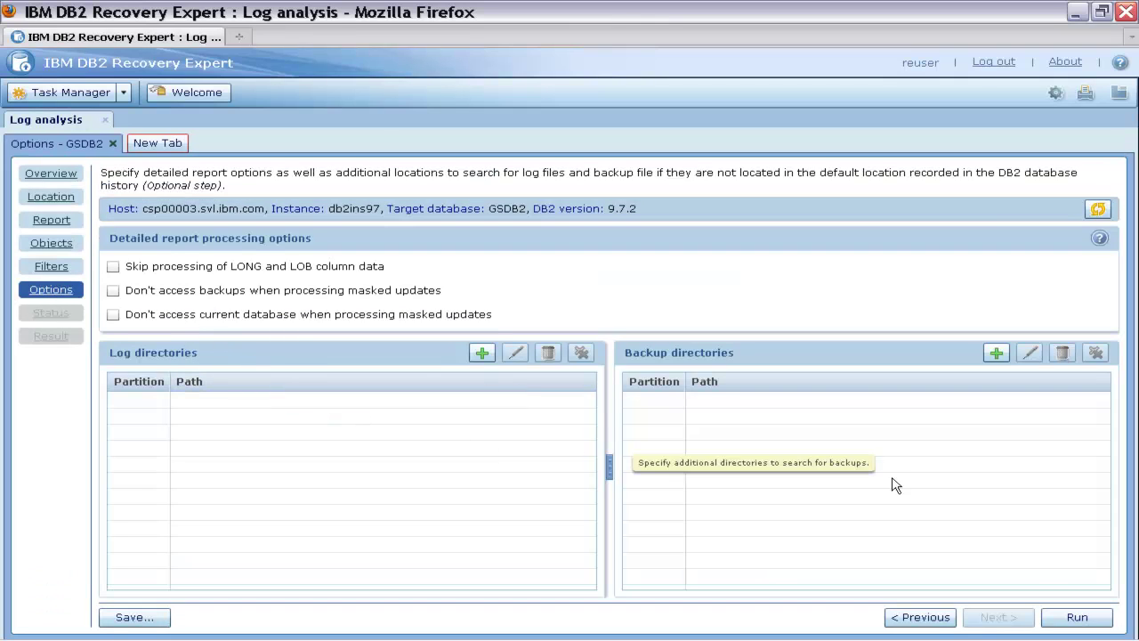
left_click(1077, 616)
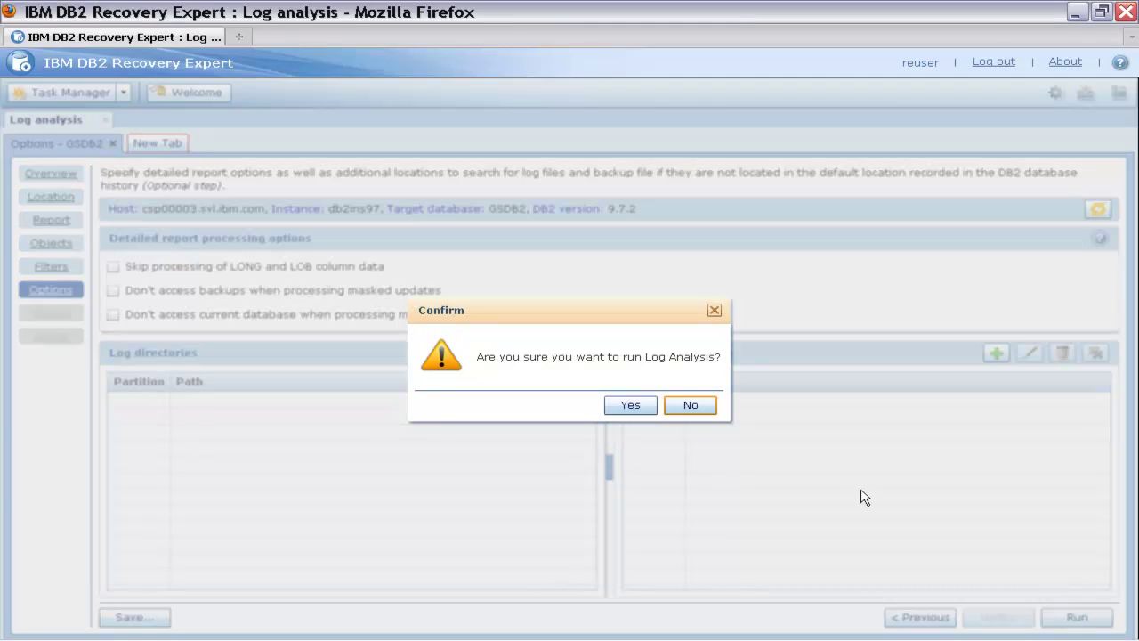
left_click(633, 405)
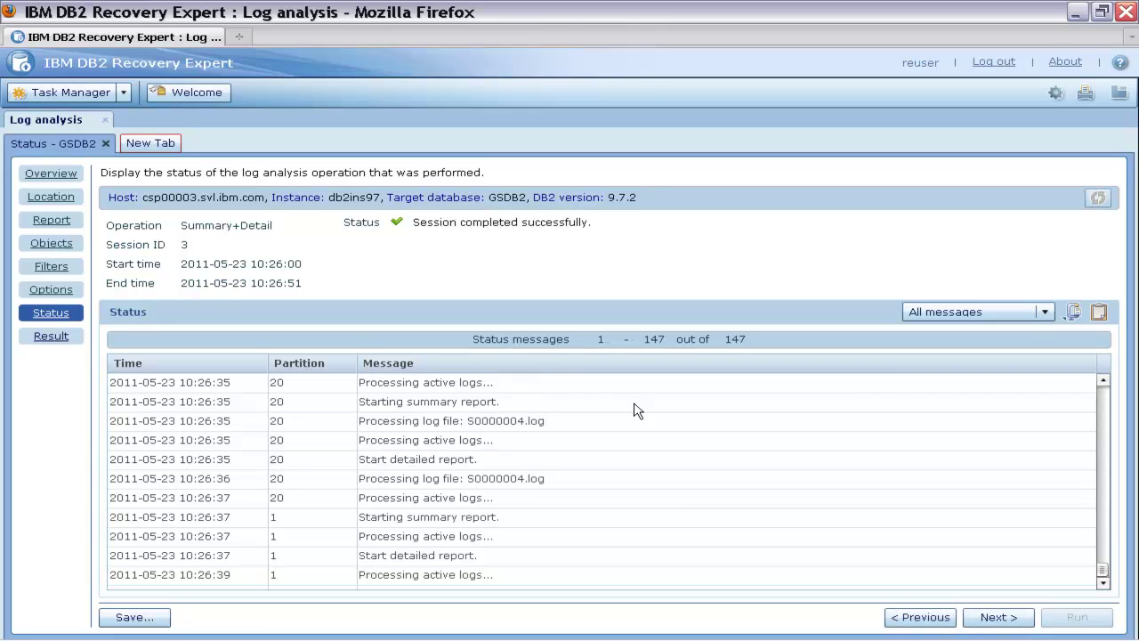
Step: Examine the result statistics for inserts, updates and deletes in total, by application name and by auth ID
left_click(53, 338)
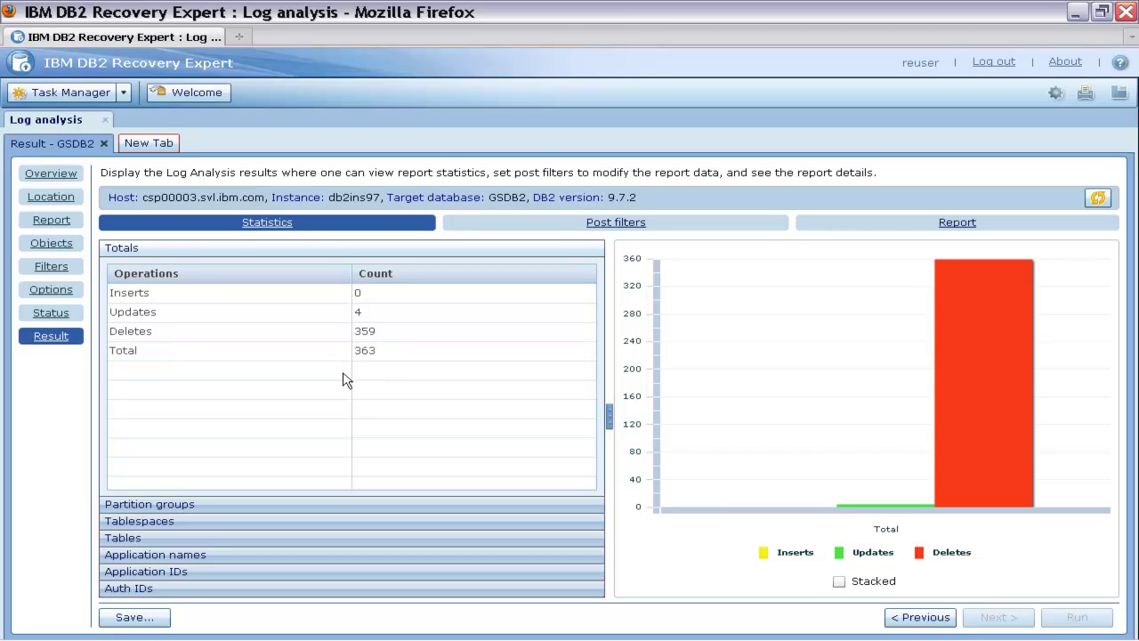
left_click(105, 555)
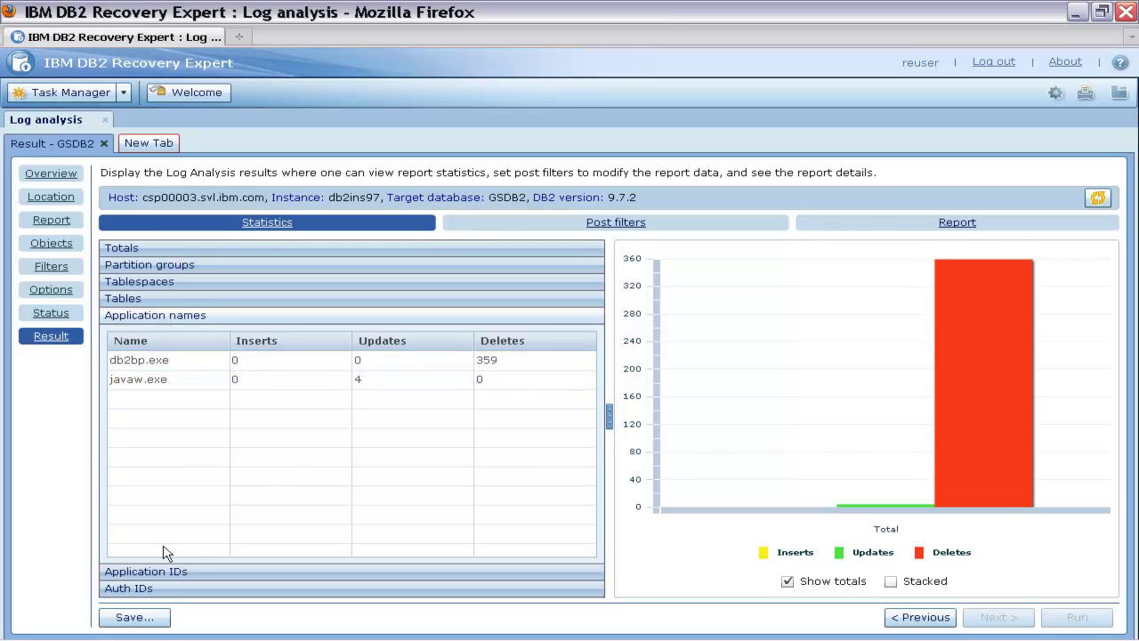
left_click(129, 588)
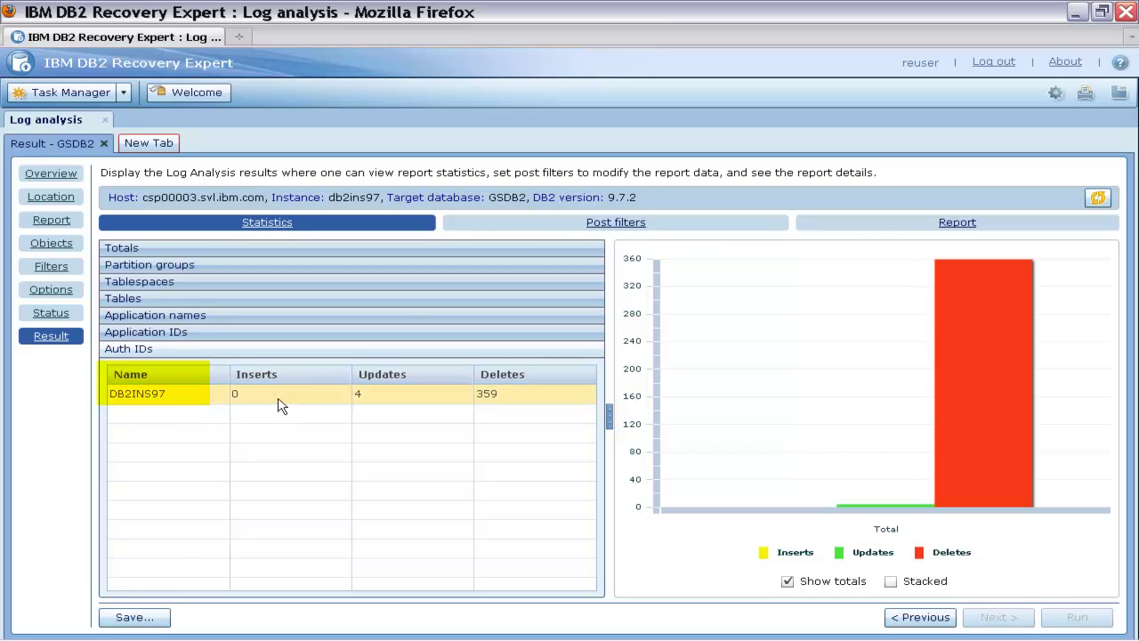
Step: Add the application name db2bp.exe as a post filter for the report results
left_click(599, 225)
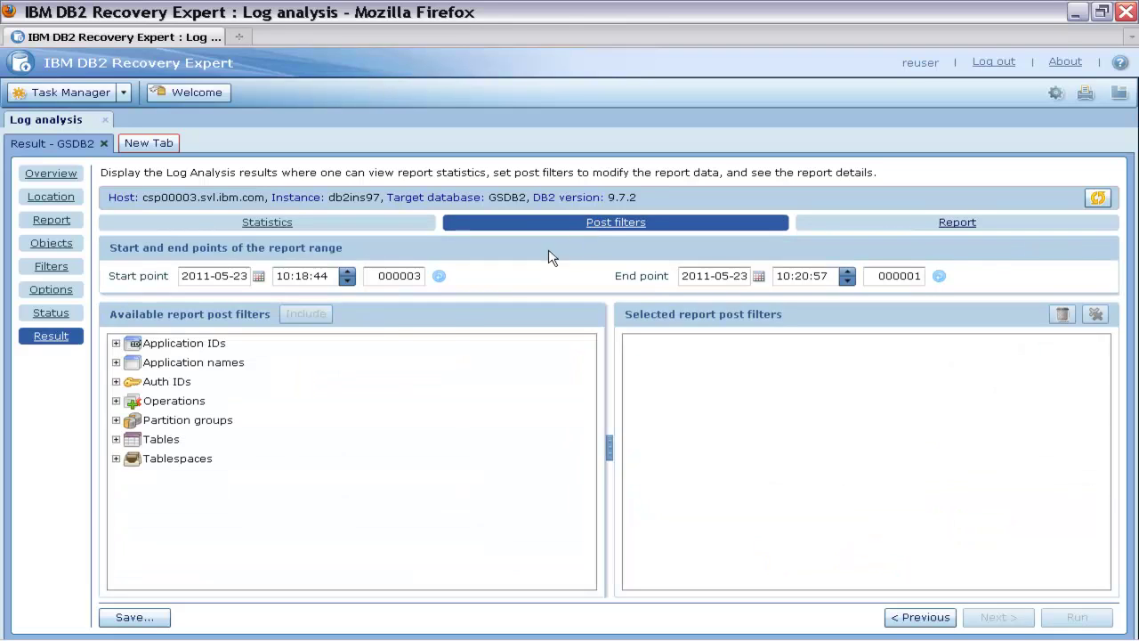
left_click(116, 363)
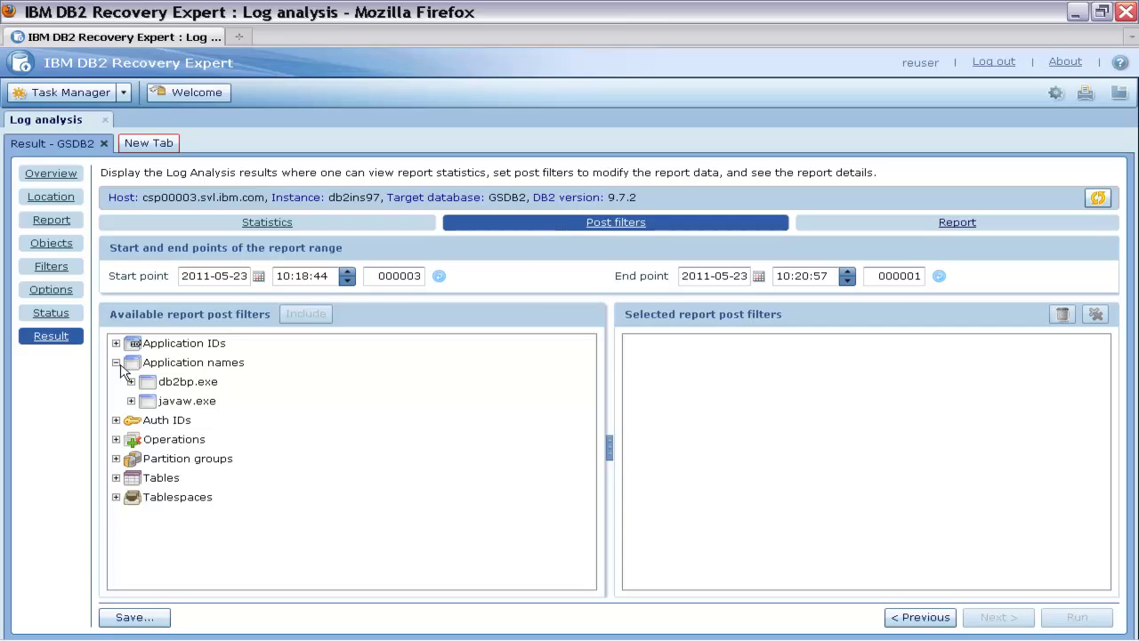
left_click(131, 382)
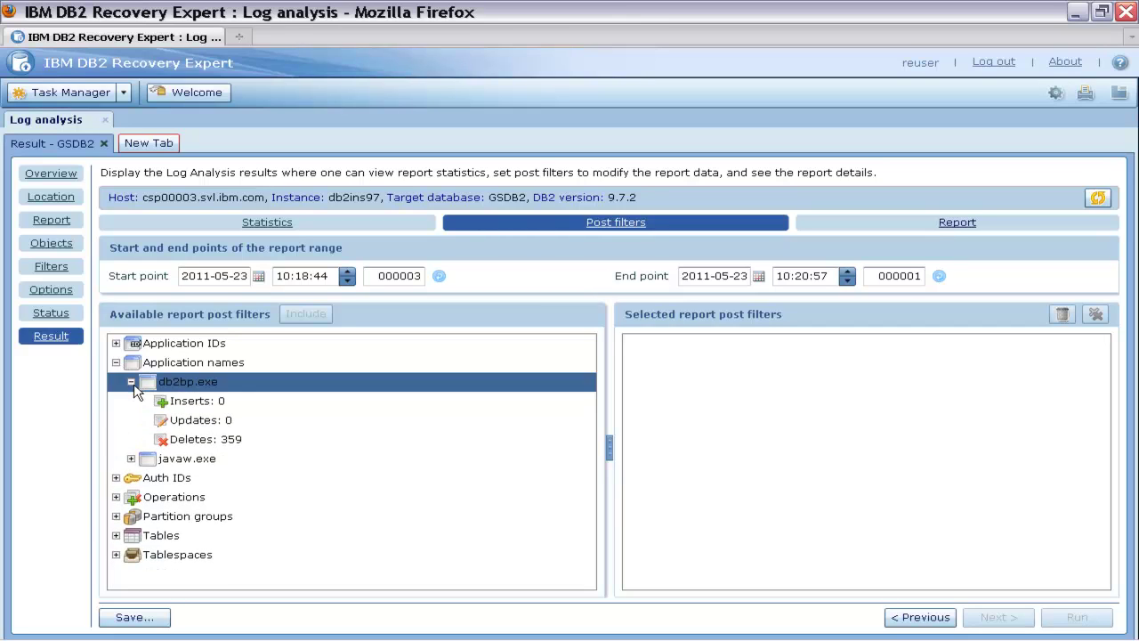
left_click_drag(184, 383, 759, 348)
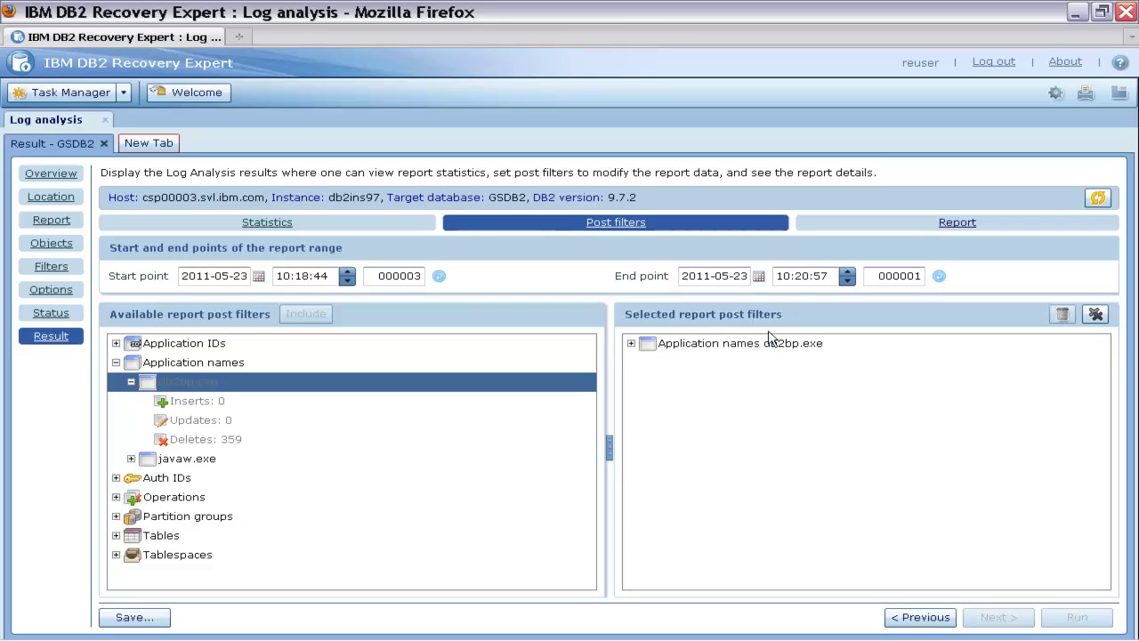
Step: Inspect the column details and undo SQL of the first delete in the 10:19:47 transaction of the report
left_click(955, 224)
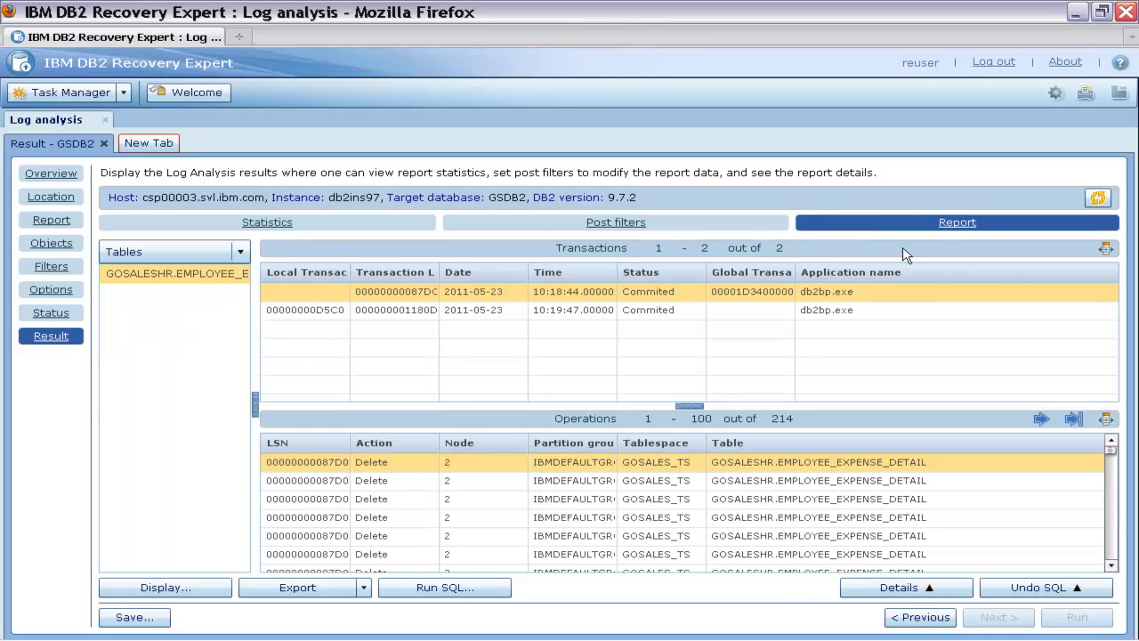
left_click(675, 311)
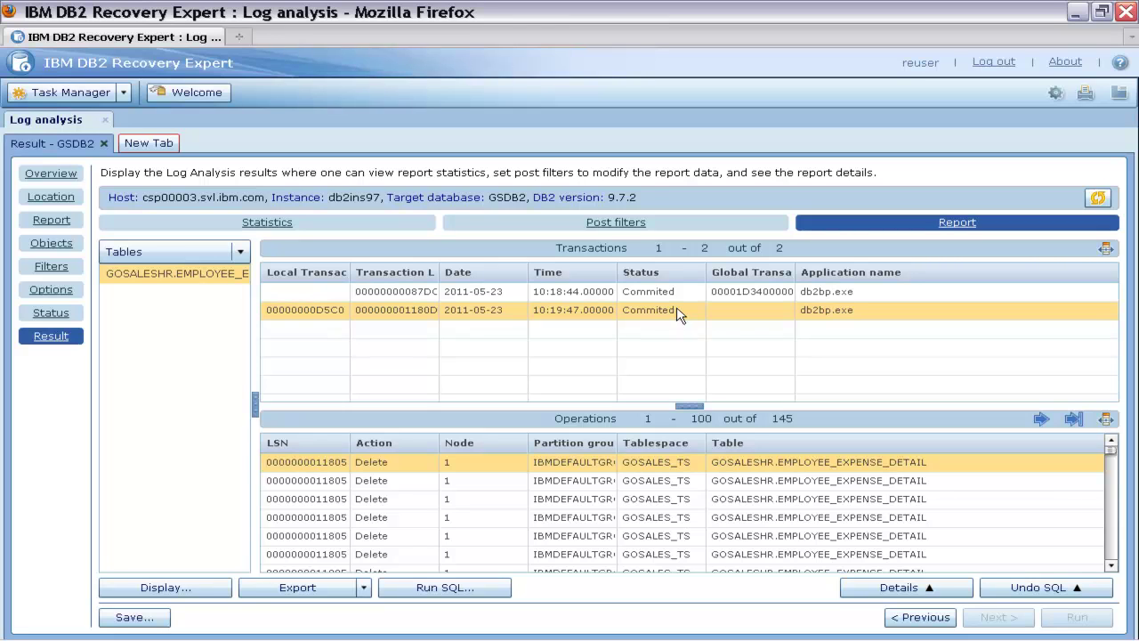
left_click(899, 588)
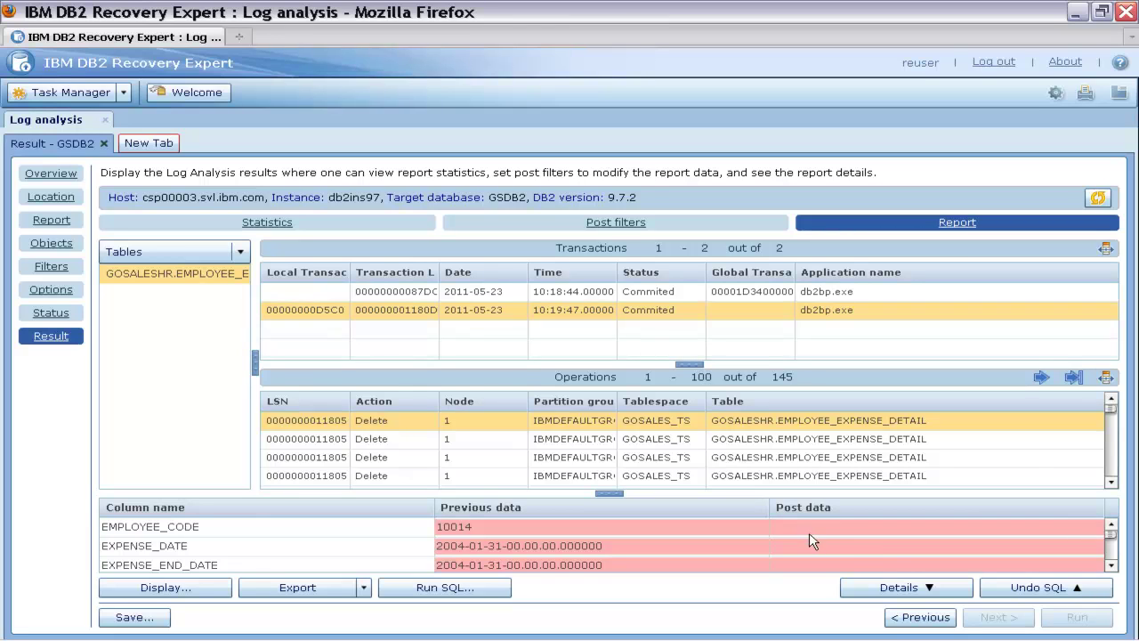
left_click(1046, 588)
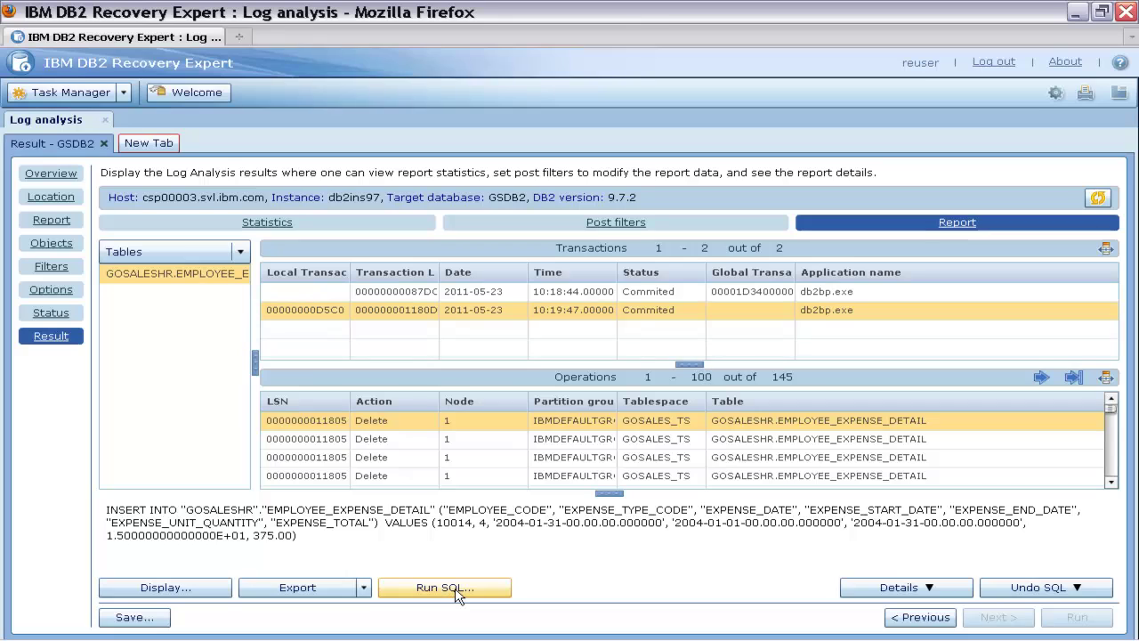
Step: Open the export settings for the report's undo SQL
left_click(364, 588)
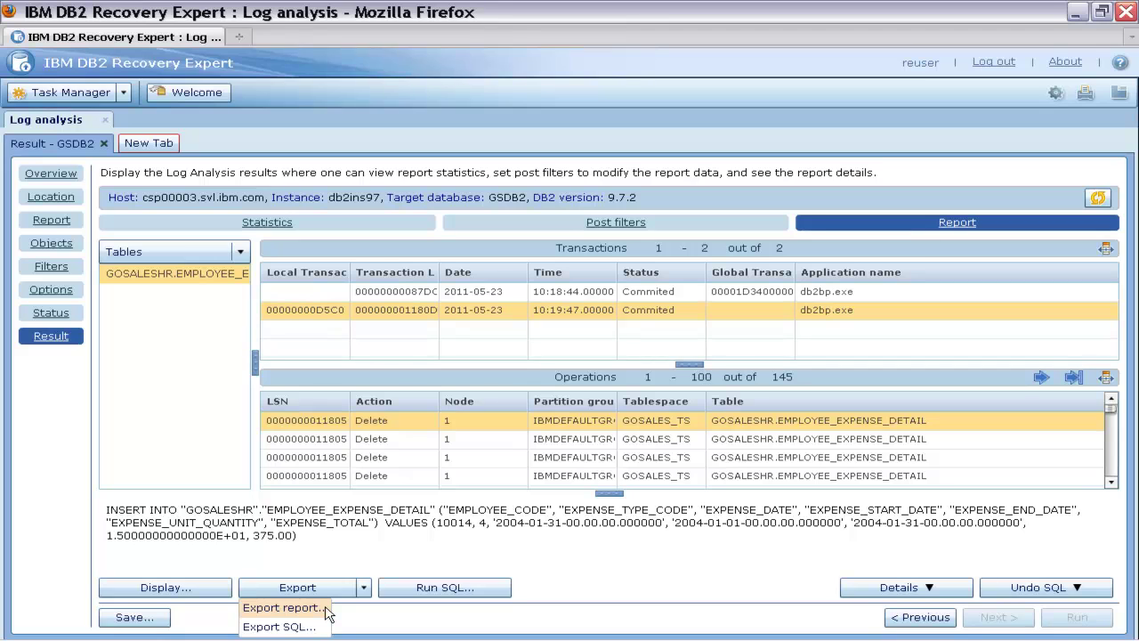
left_click(325, 626)
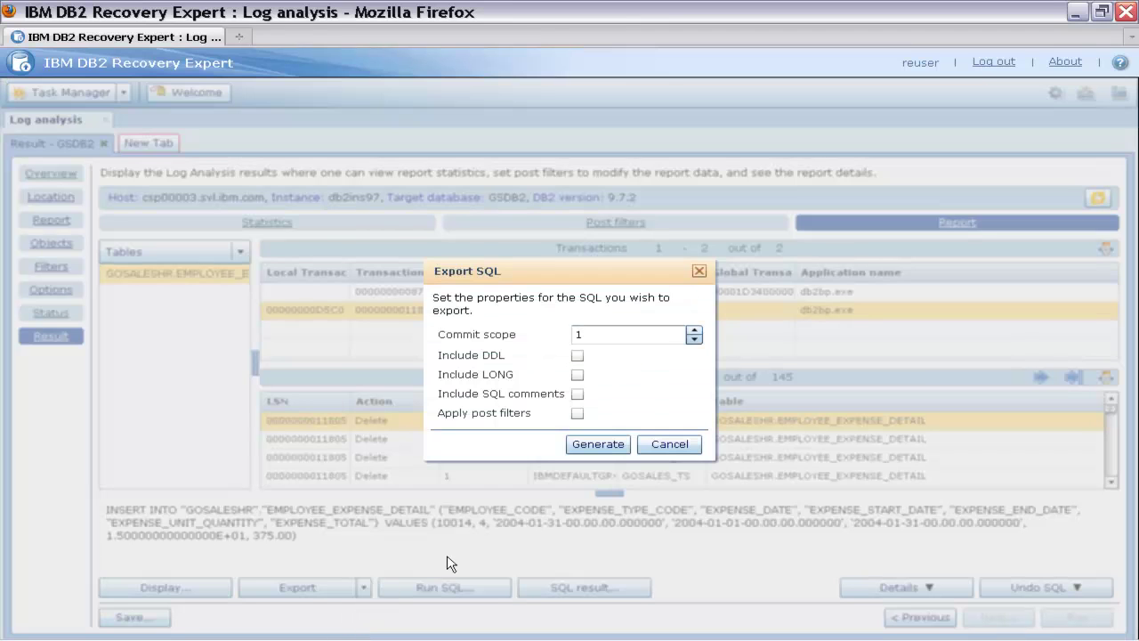